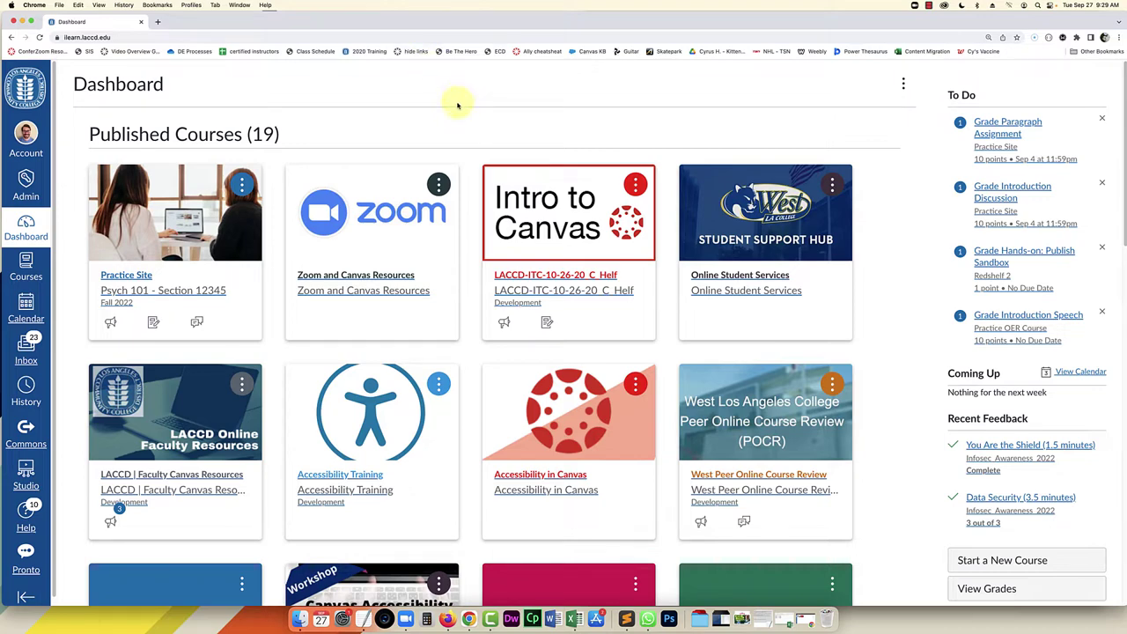
Open the Practice Site course and show the options menu for Week 1's Chapter 1 Quiz.
click(124, 280)
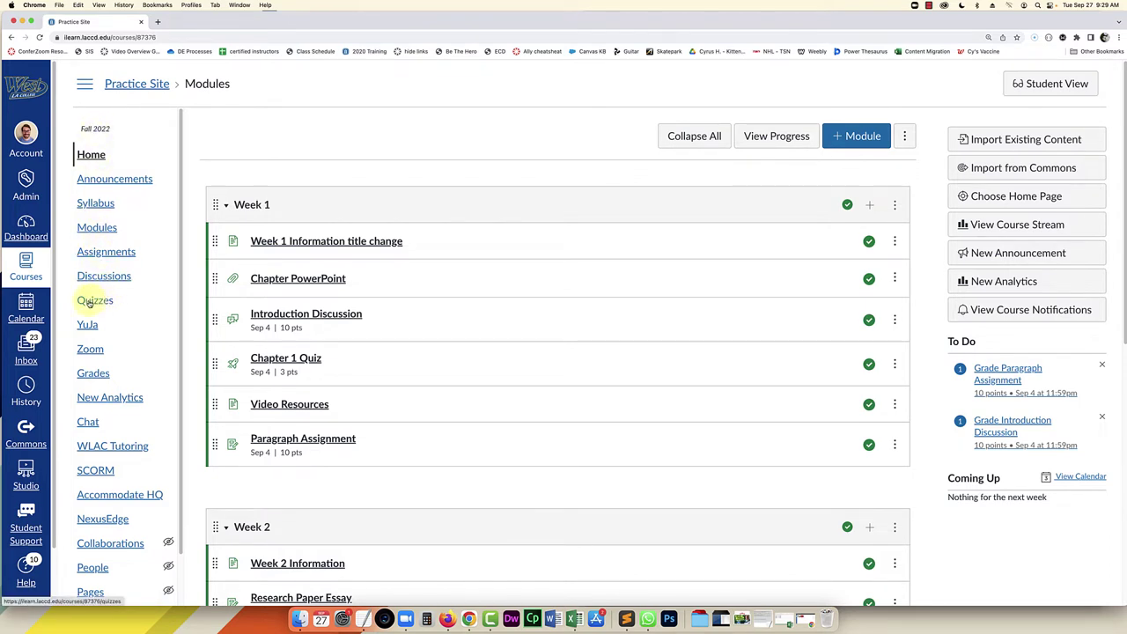
click(895, 320)
click(896, 321)
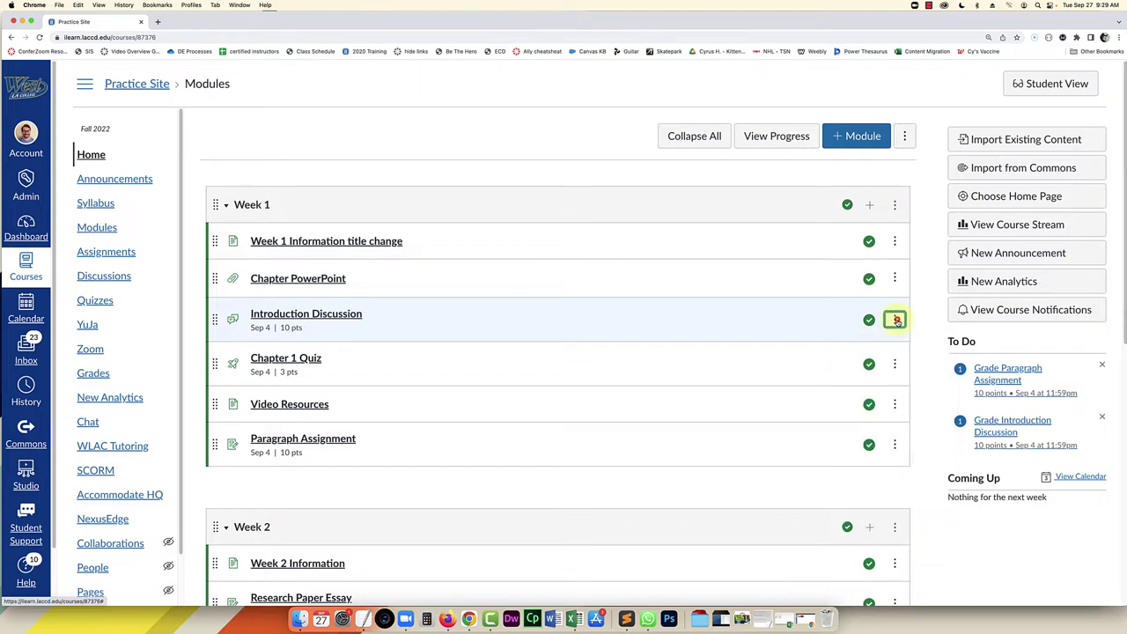
click(894, 205)
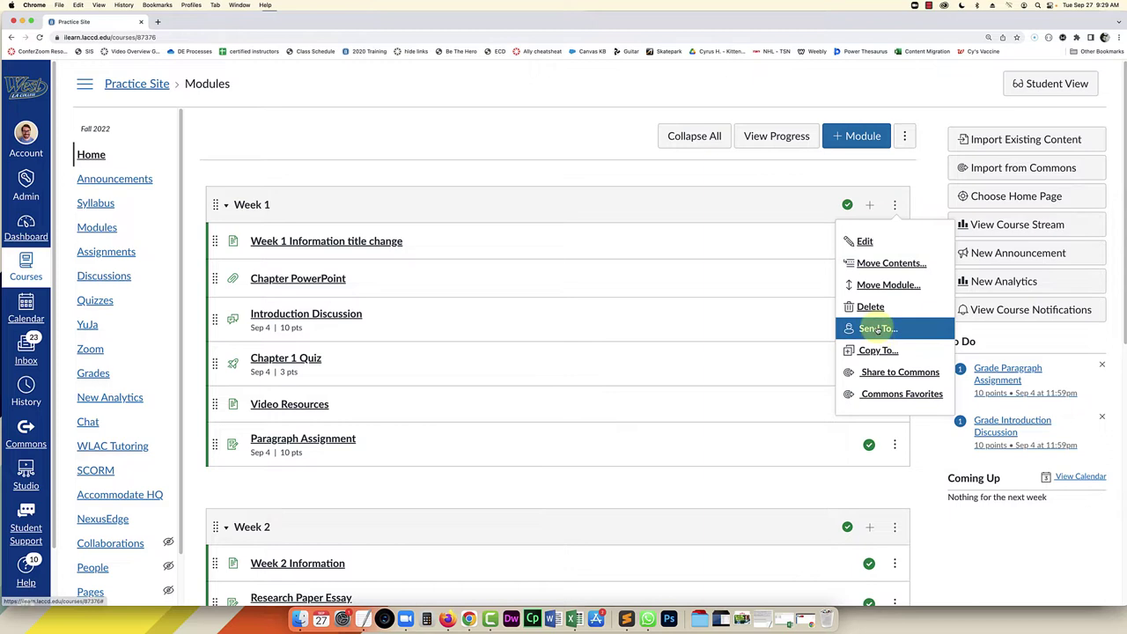
click(438, 153)
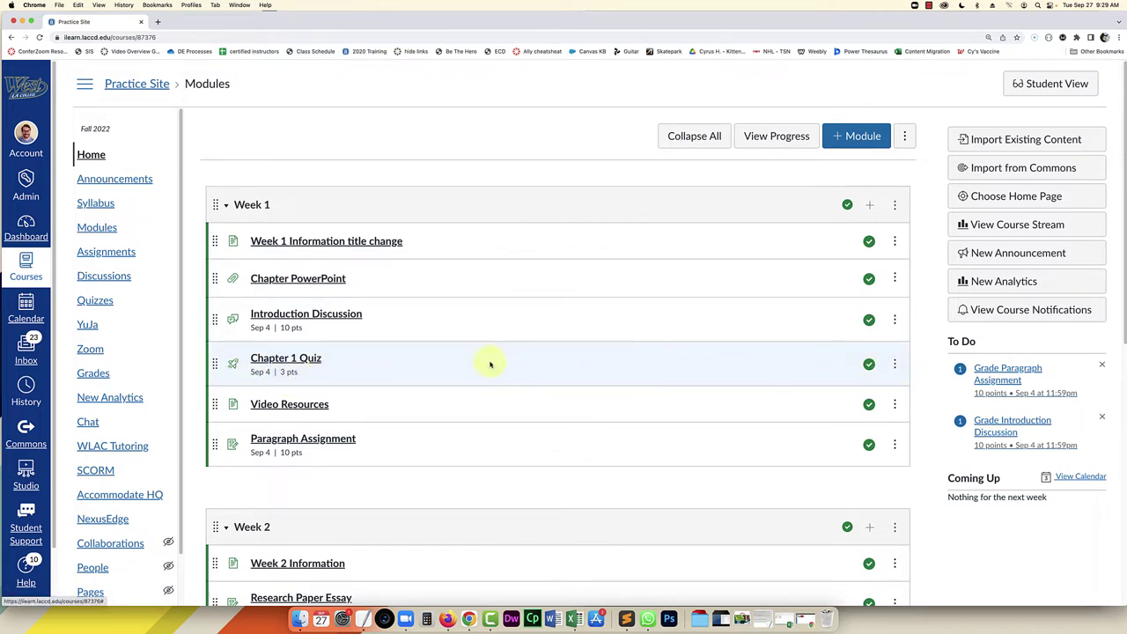
click(896, 365)
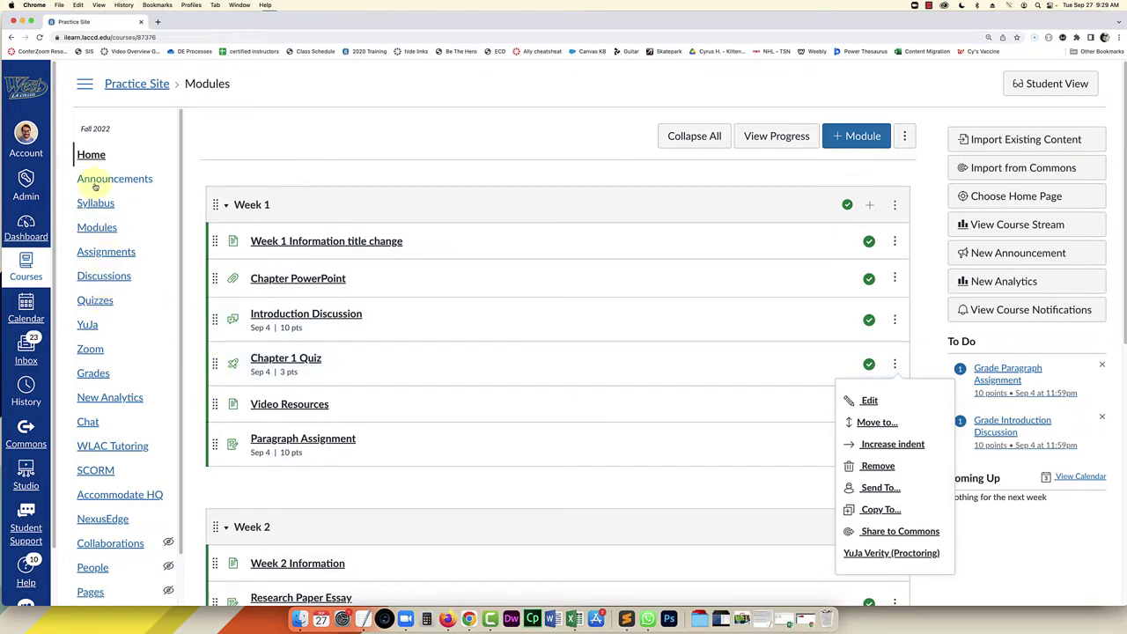
From the course's Quizzes list, show the options menu for Chapter 1 Quiz.
click(94, 301)
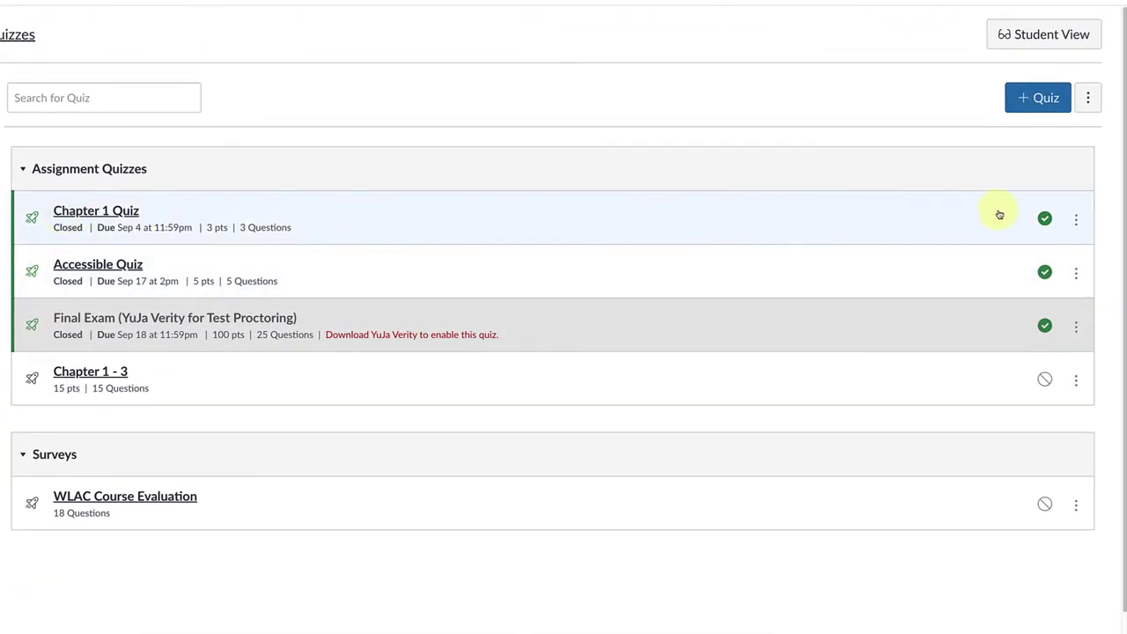
click(1075, 223)
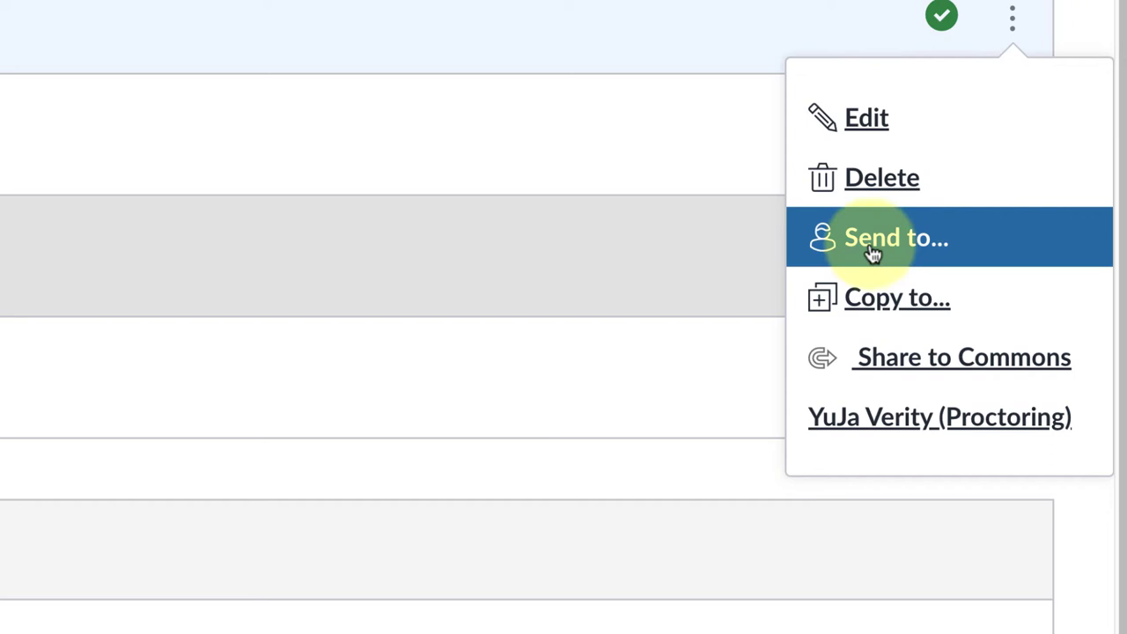
Send Chapter 1 Quiz to the other teacher, found by pasting their e-mail address.
click(871, 250)
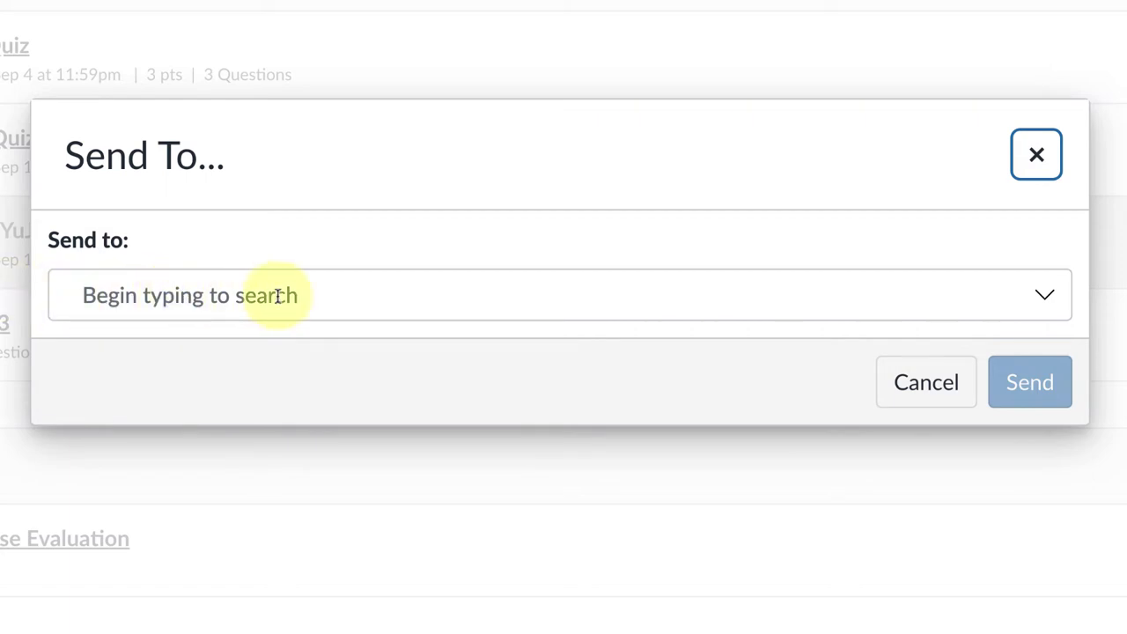
click(77, 291)
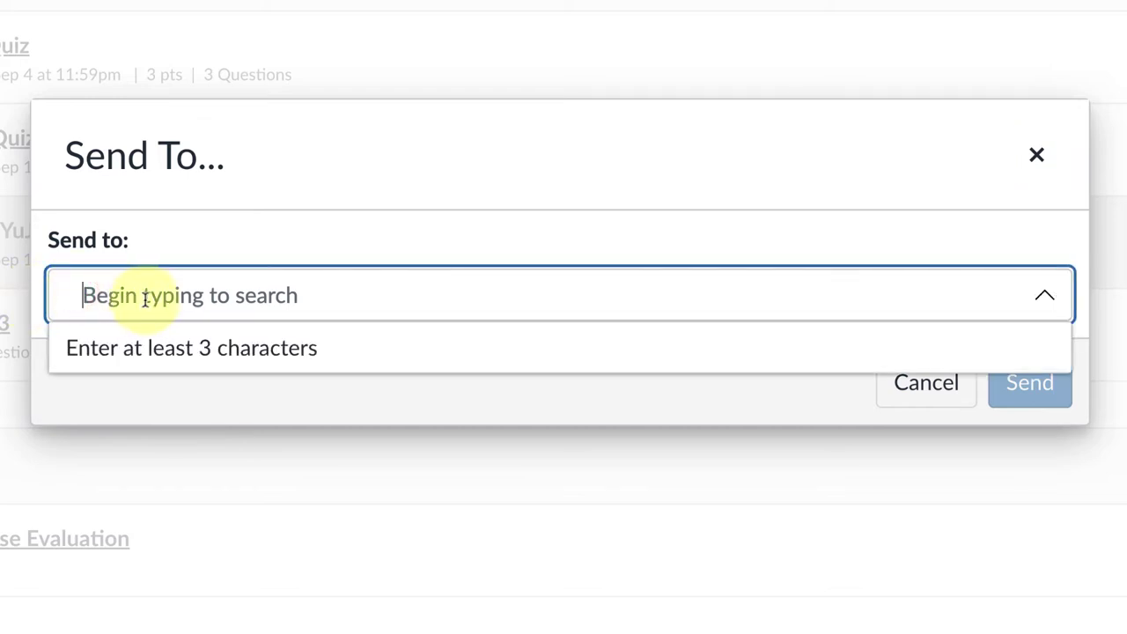
key(ctrl+v)
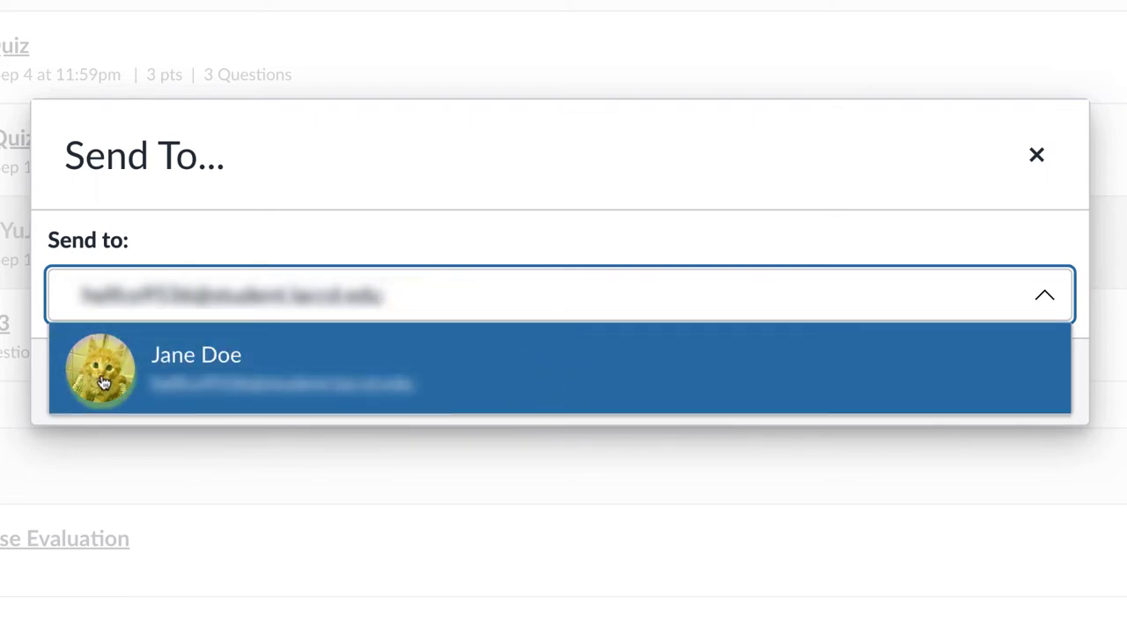
click(87, 404)
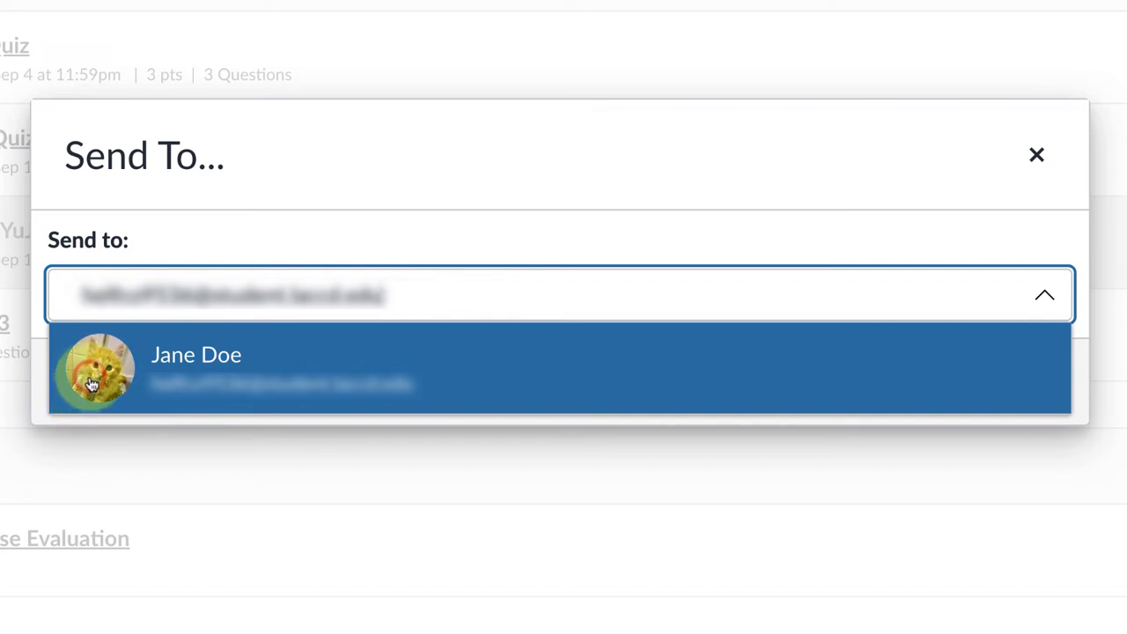
click(90, 382)
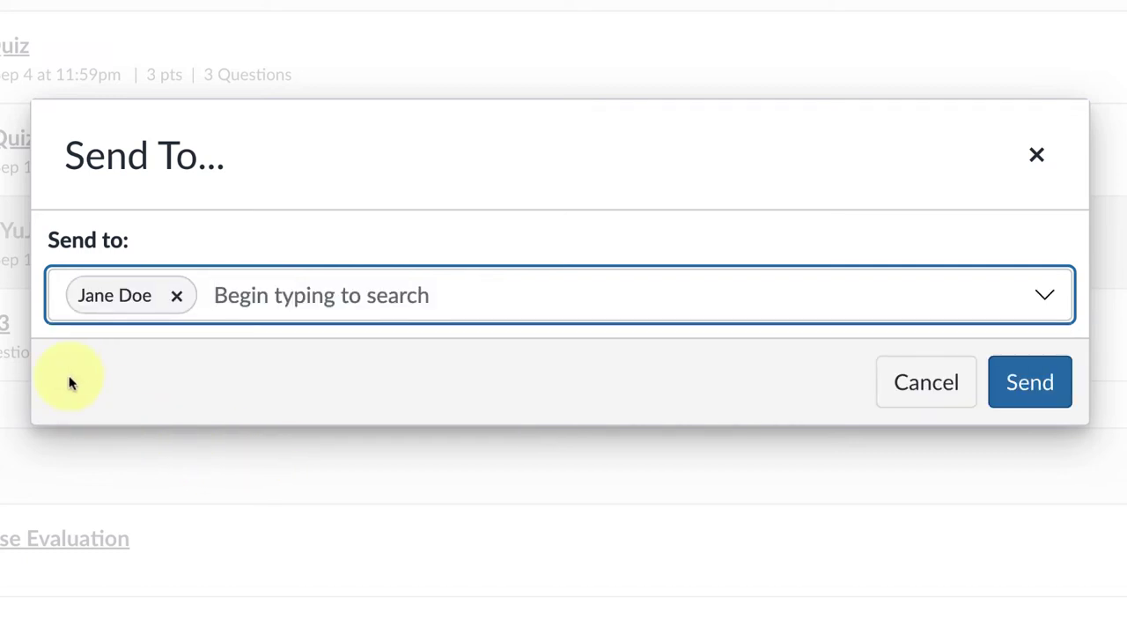
click(1029, 396)
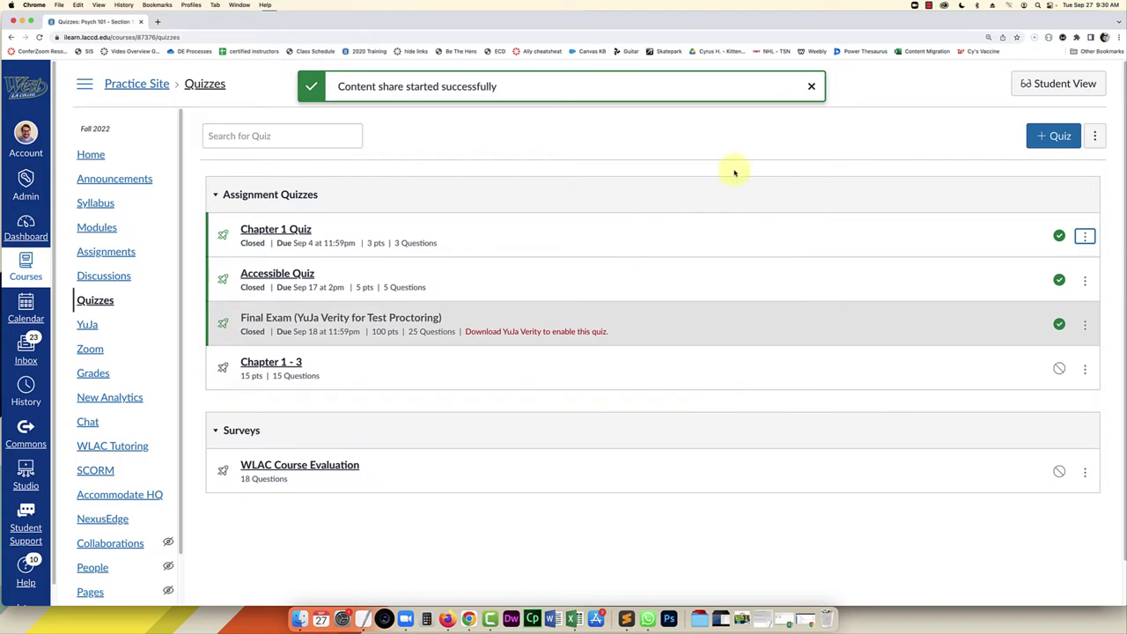
In the receiving teacher's incognito window, go to the Dashboard and show the Account links.
click(806, 621)
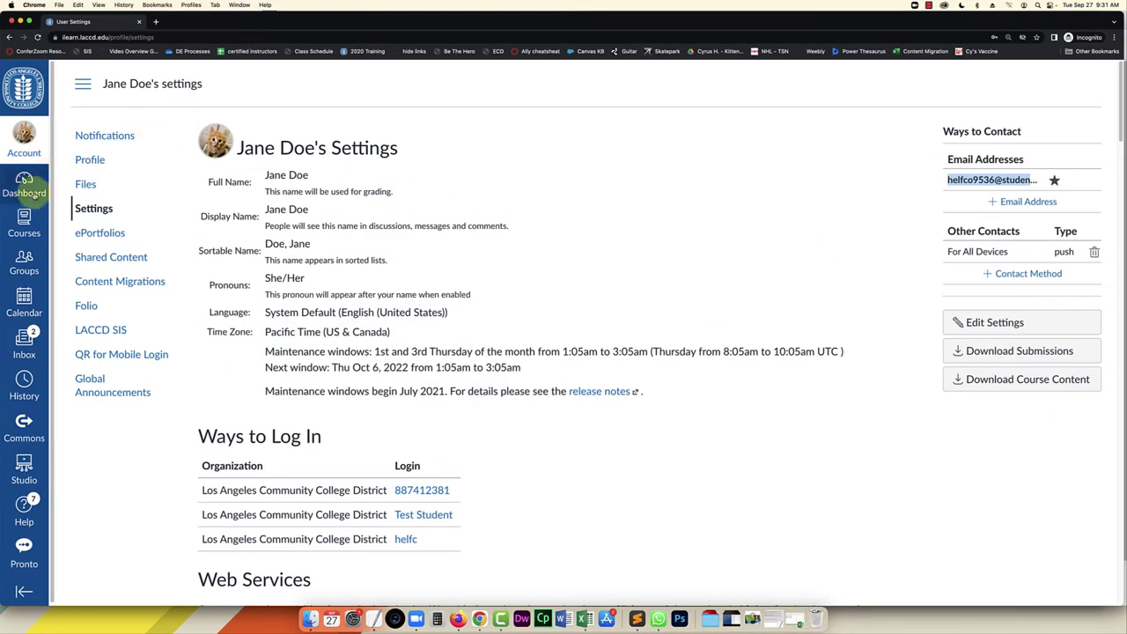
click(26, 189)
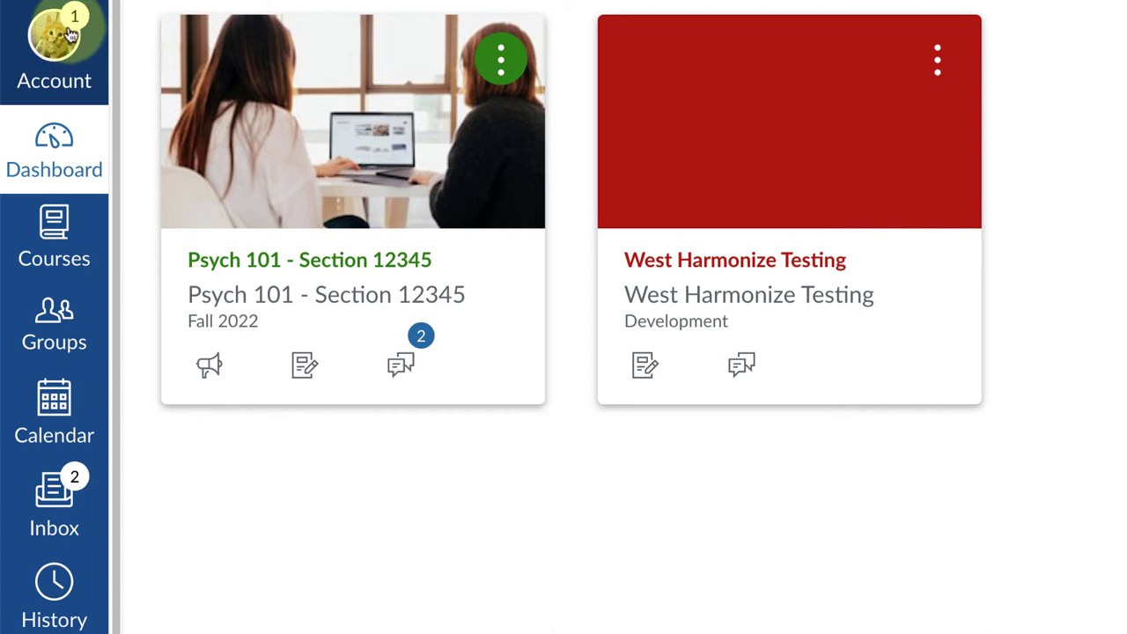
click(72, 29)
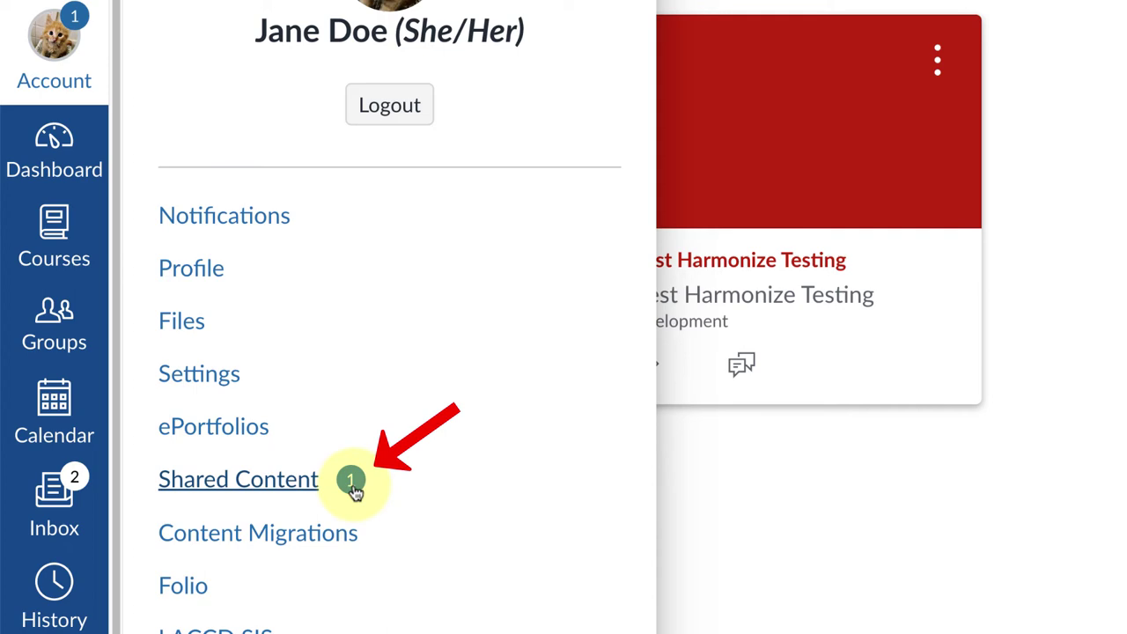
Open Shared Content and show the actions for the received Chapter 1 Quiz, noting its type and sender.
click(256, 480)
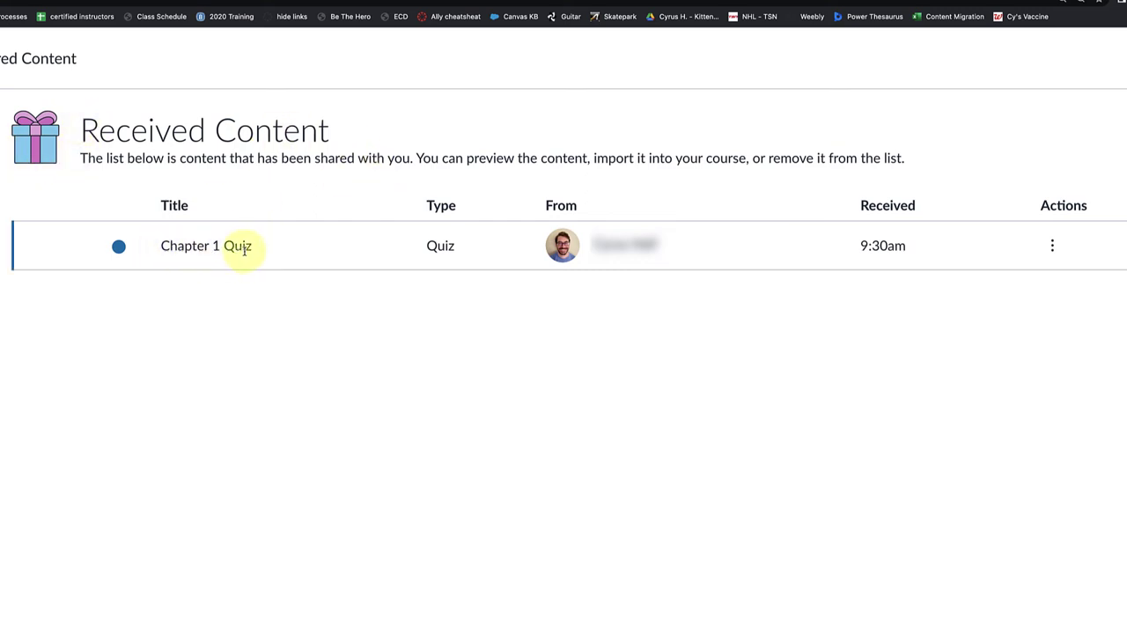
drag(423, 246, 461, 245)
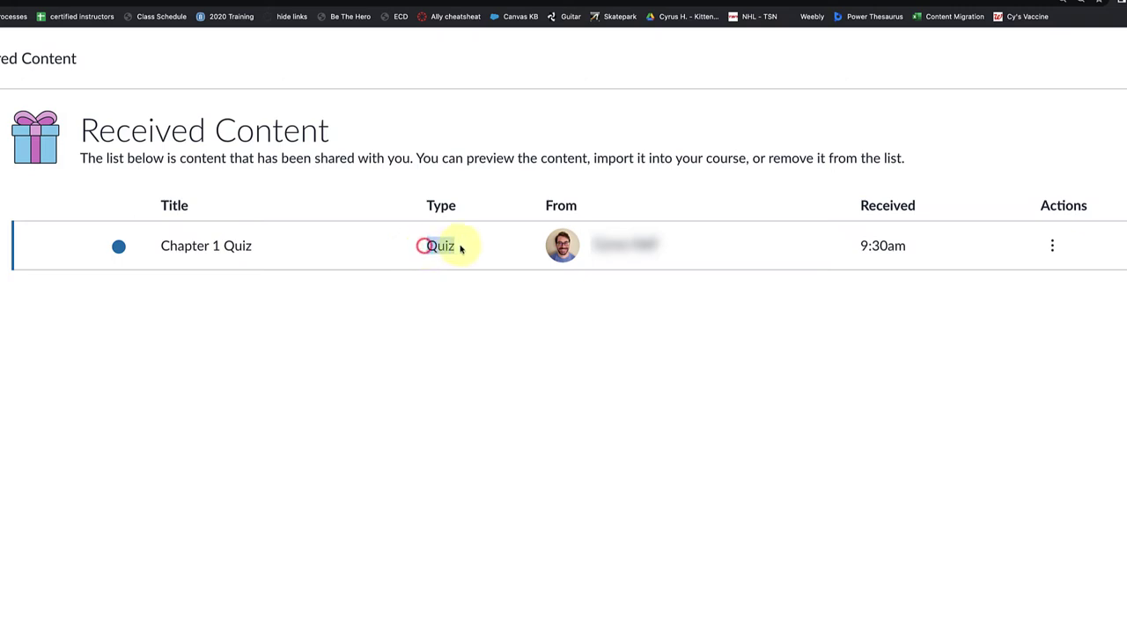
drag(595, 244, 684, 235)
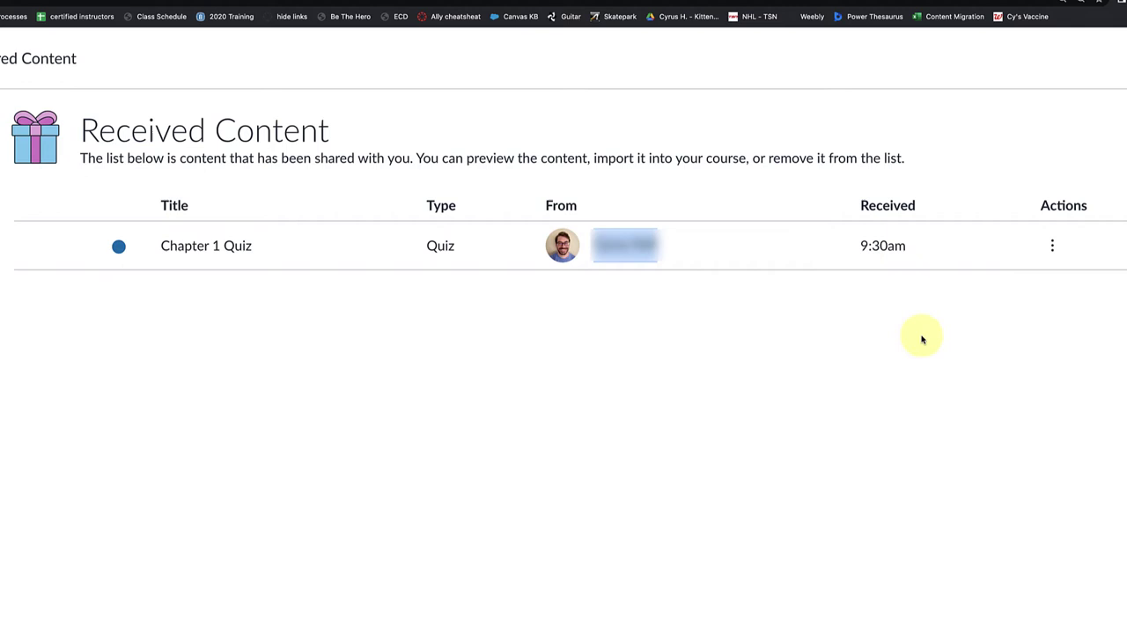
click(976, 373)
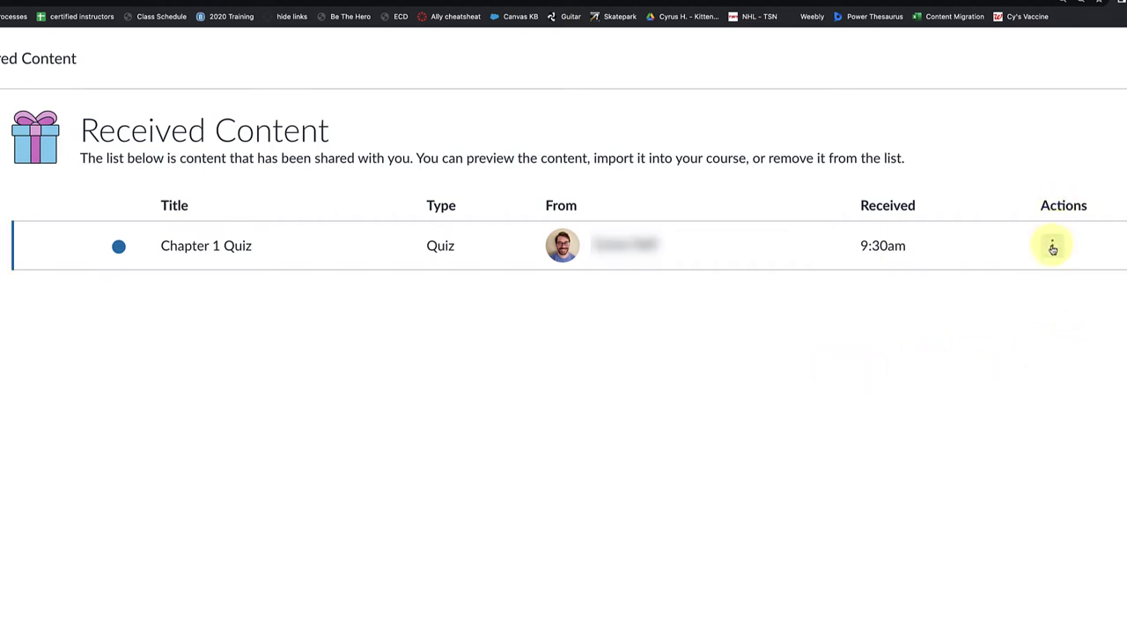
click(1052, 247)
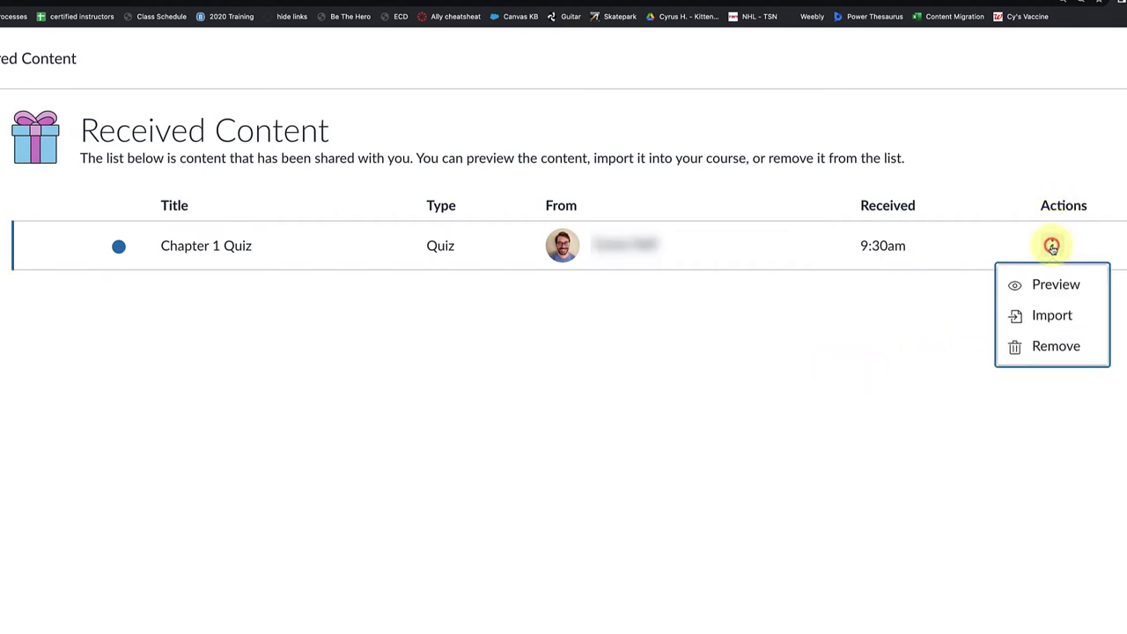
Begin importing the quiz with LACCD-ITC 08-17-20 as the destination course.
click(1050, 317)
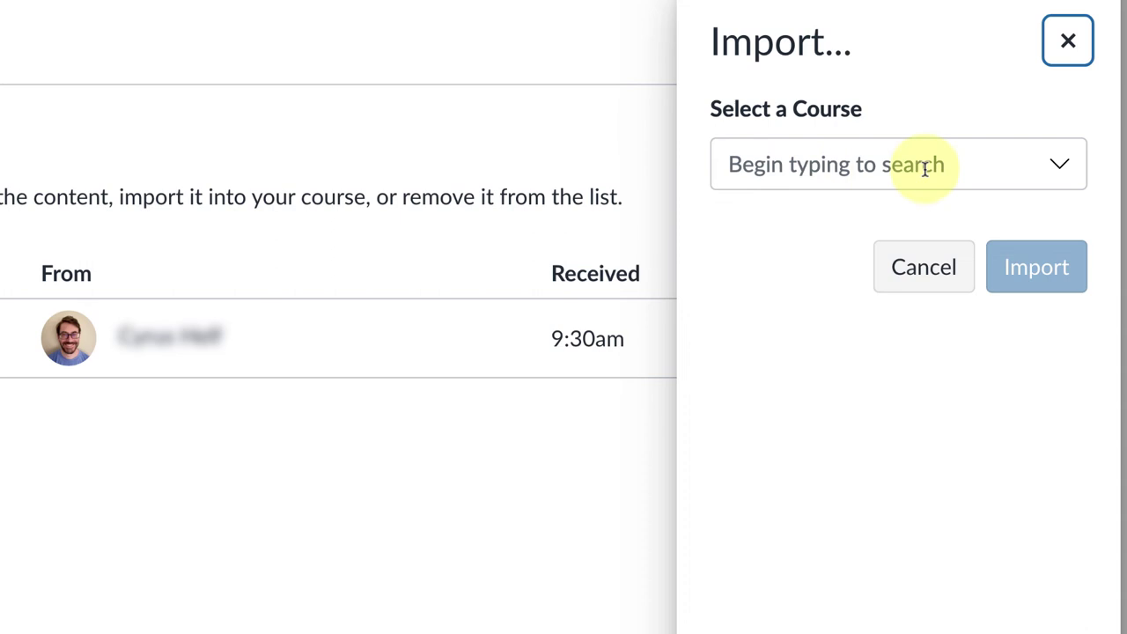
click(1059, 167)
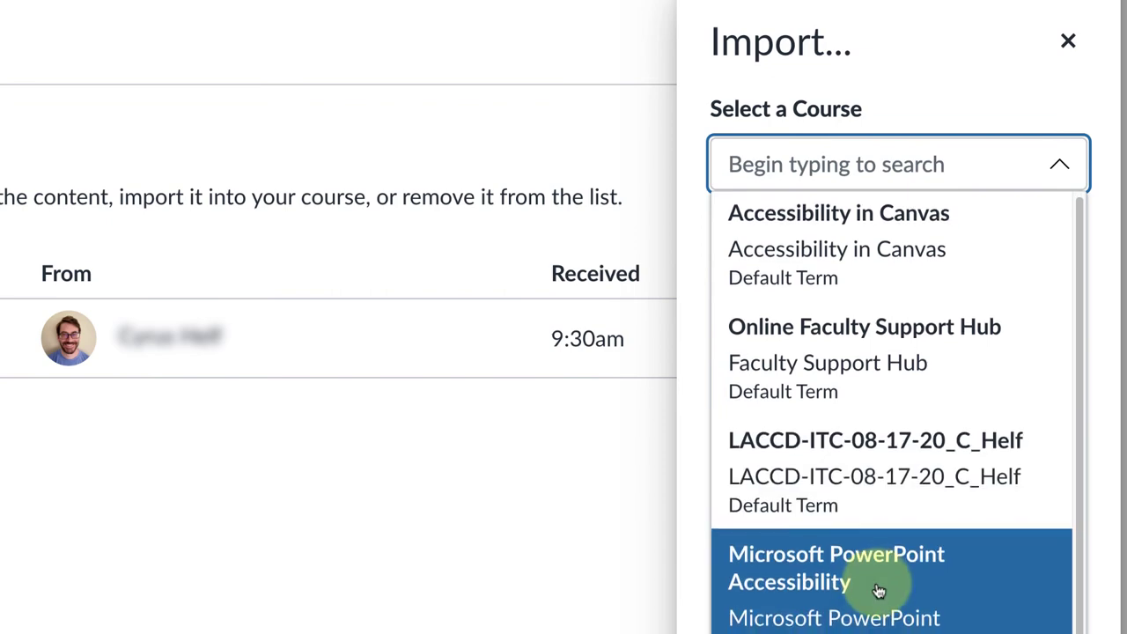
scroll(869, 579, down, 3)
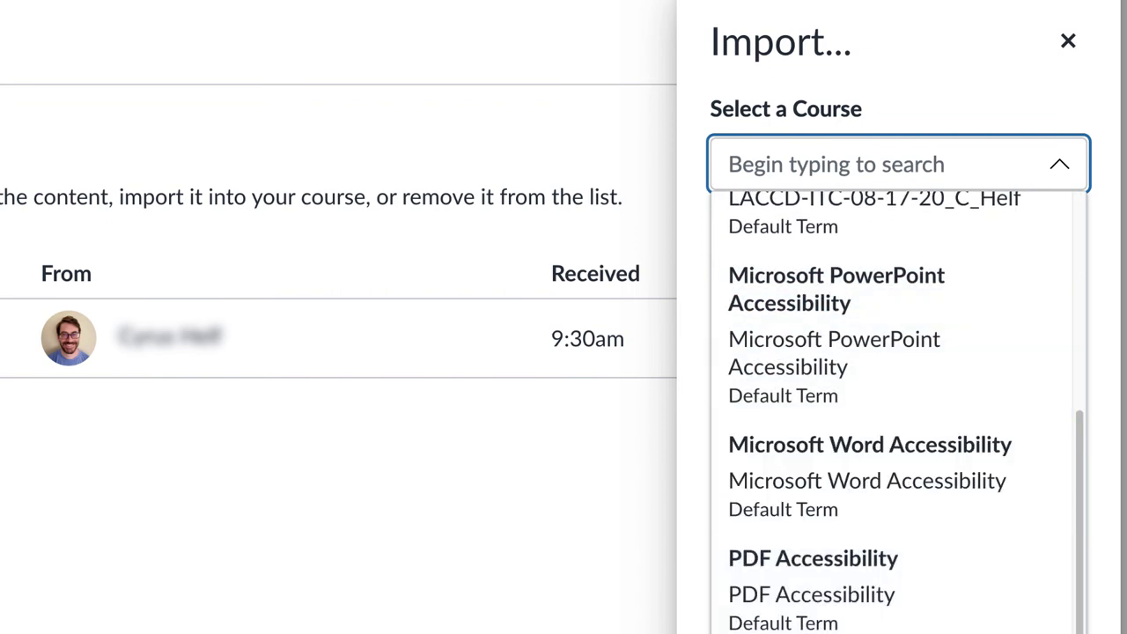
click(817, 326)
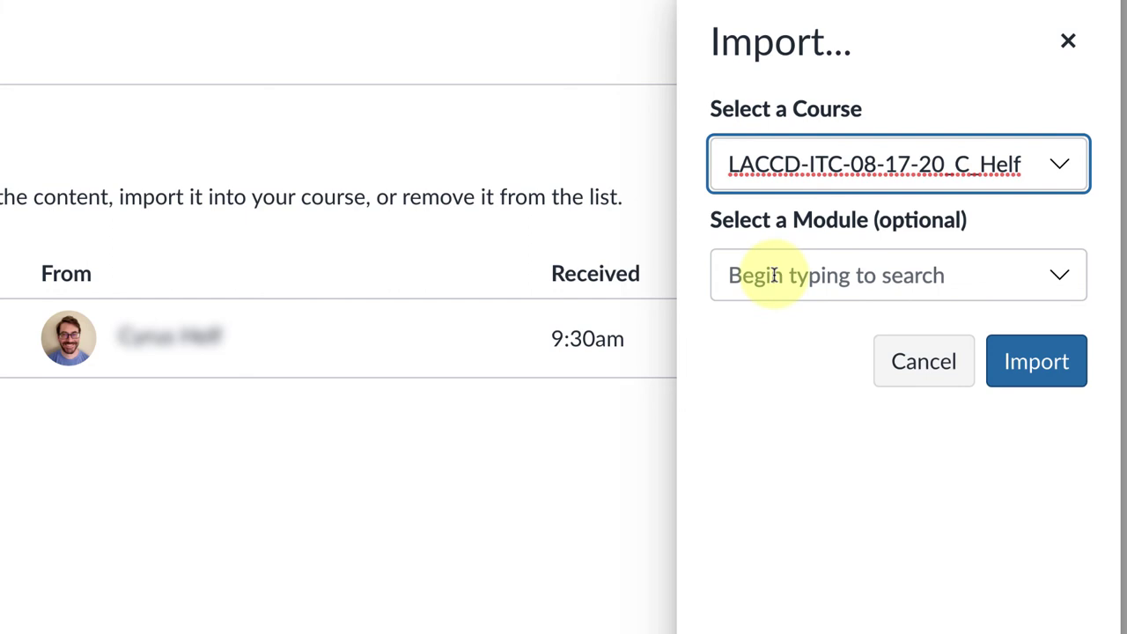
Import the quiz into Module 1: Learning Canvas Tools, placed at the top.
click(1059, 277)
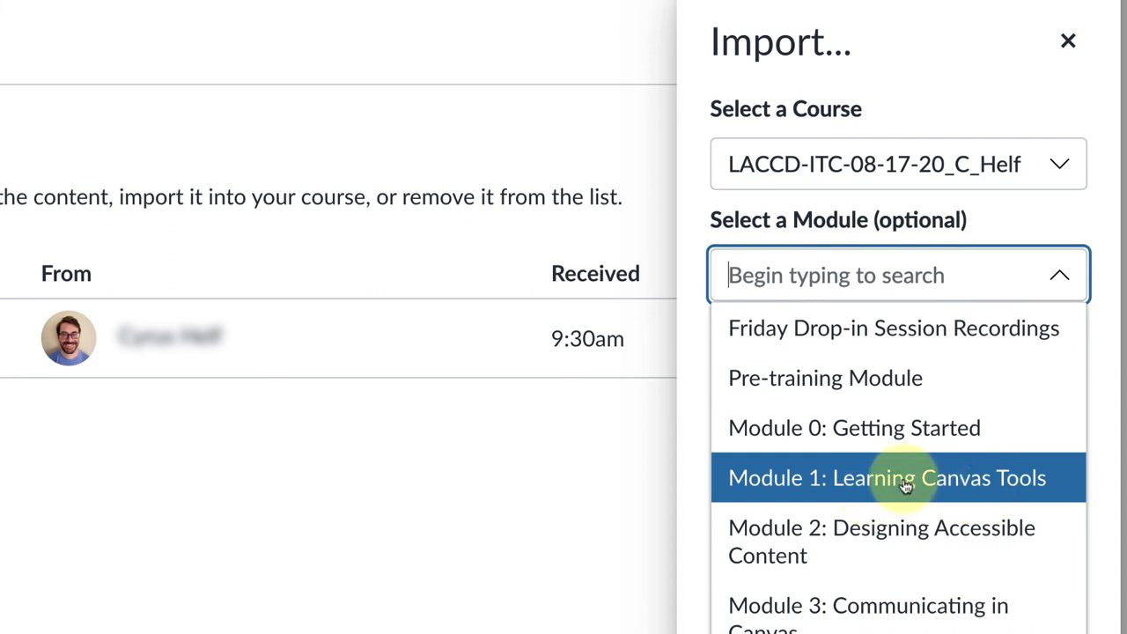
click(907, 479)
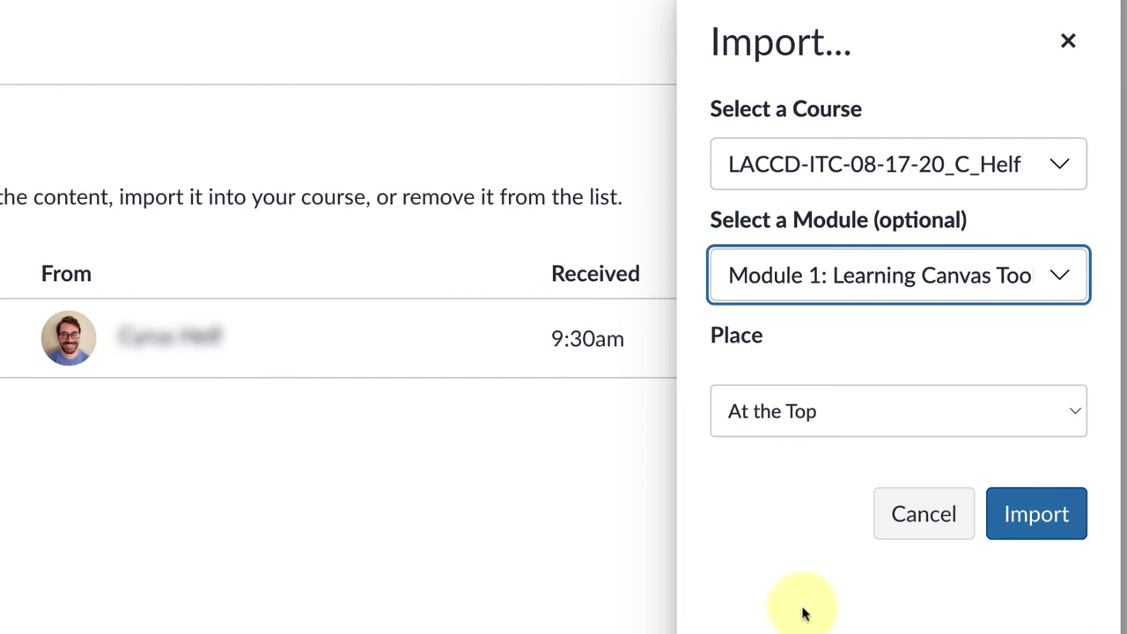
click(748, 425)
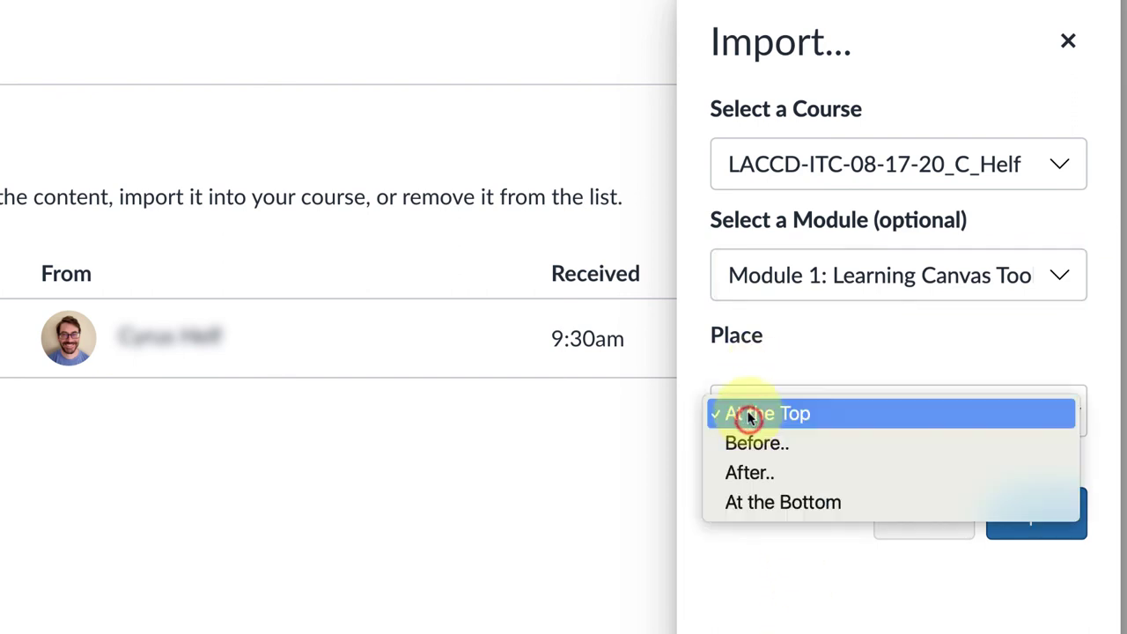
click(770, 367)
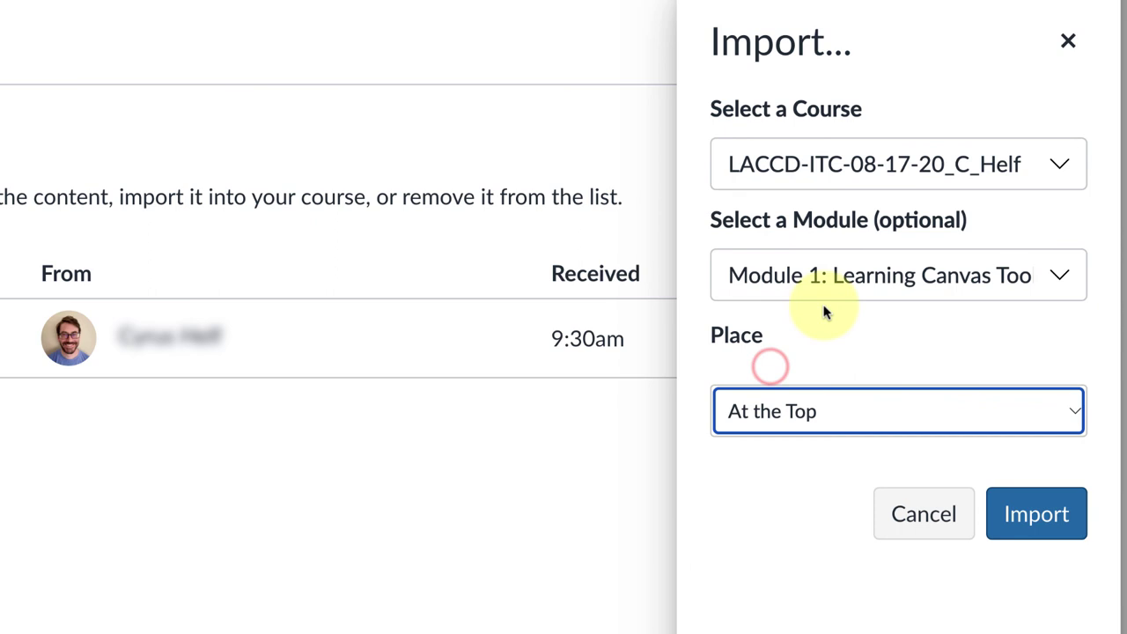
click(783, 555)
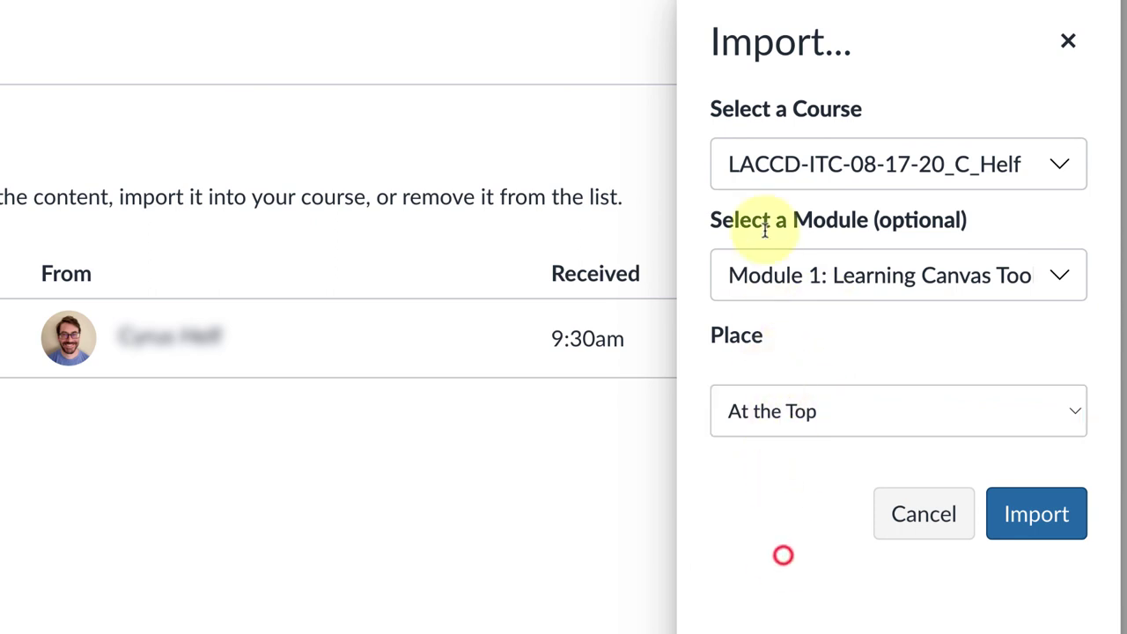